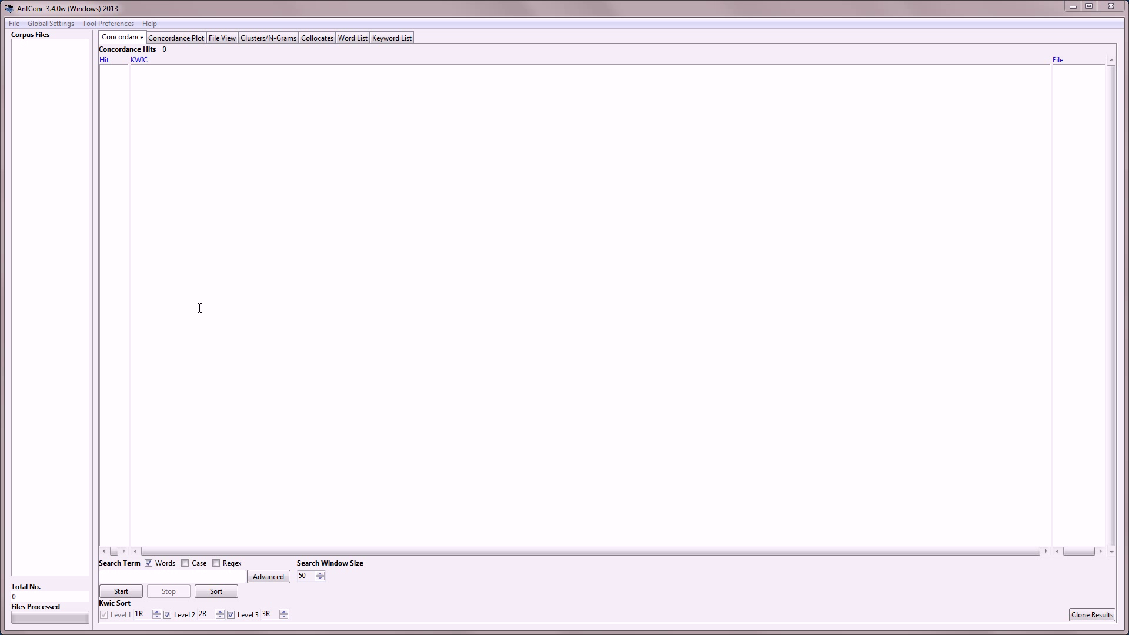
Load BROWN_A.txt, BROWN_B.txt and BROWN_C.txt from the brown_corpus_untagged folder as corpus files
{"action": "left_click", "coordinate": [16, 24]}
{"action": "left_click", "coordinate": [26, 37]}
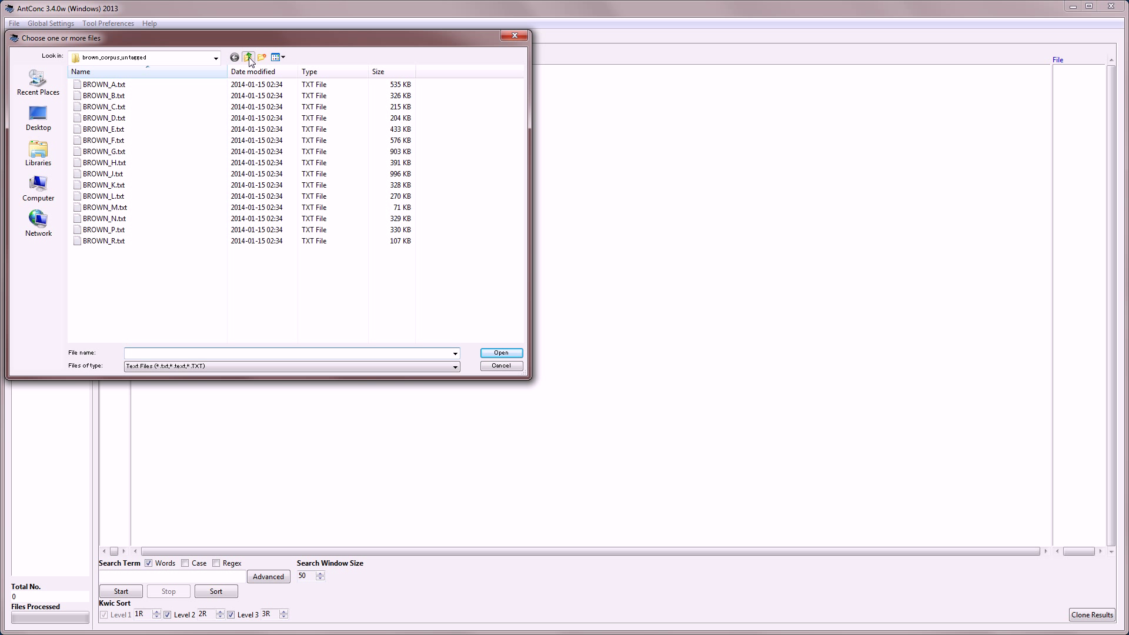
{"action": "left_click", "coordinate": [247, 57]}
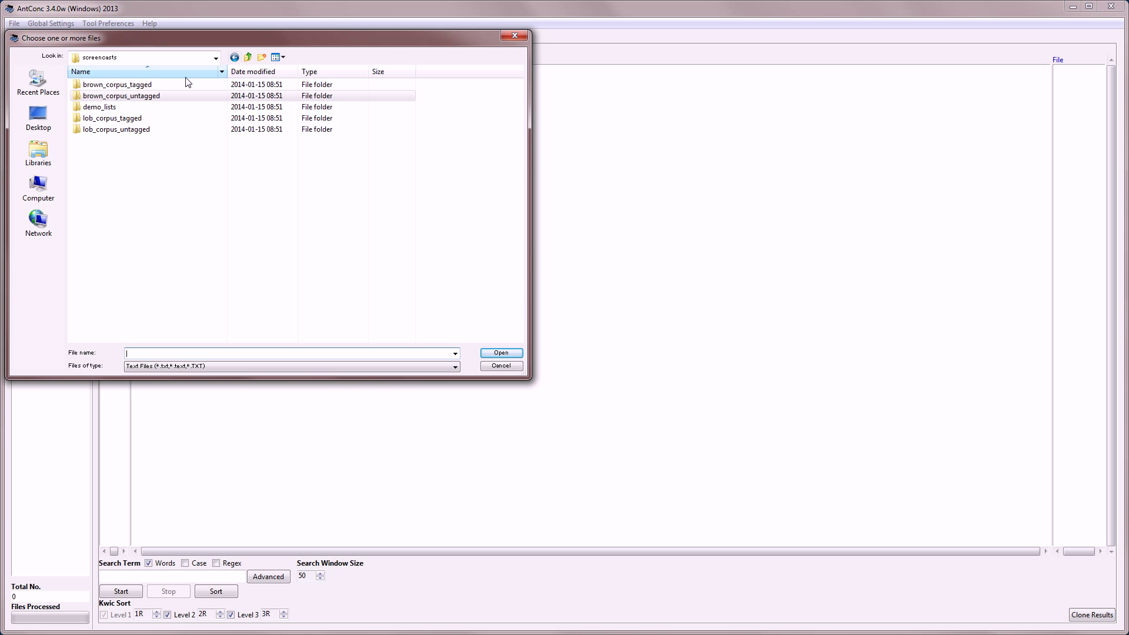
{"action": "double_click", "coordinate": [121, 99]}
{"action": "left_click", "coordinate": [109, 87]}
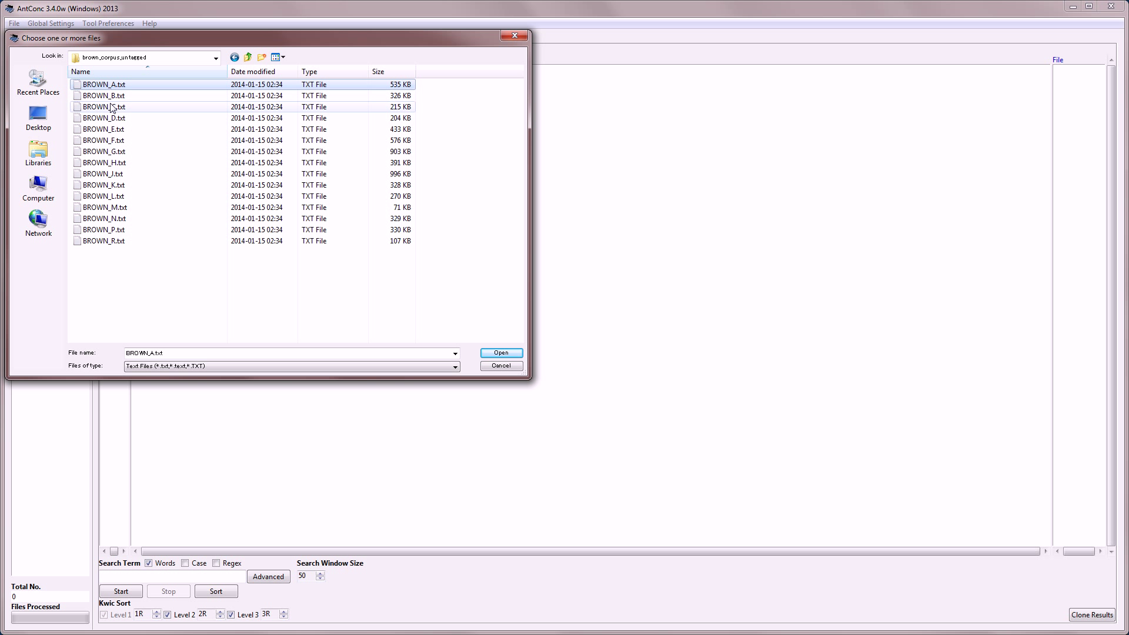
{"action": "left_click", "coordinate": [112, 108], "text": "shift"}
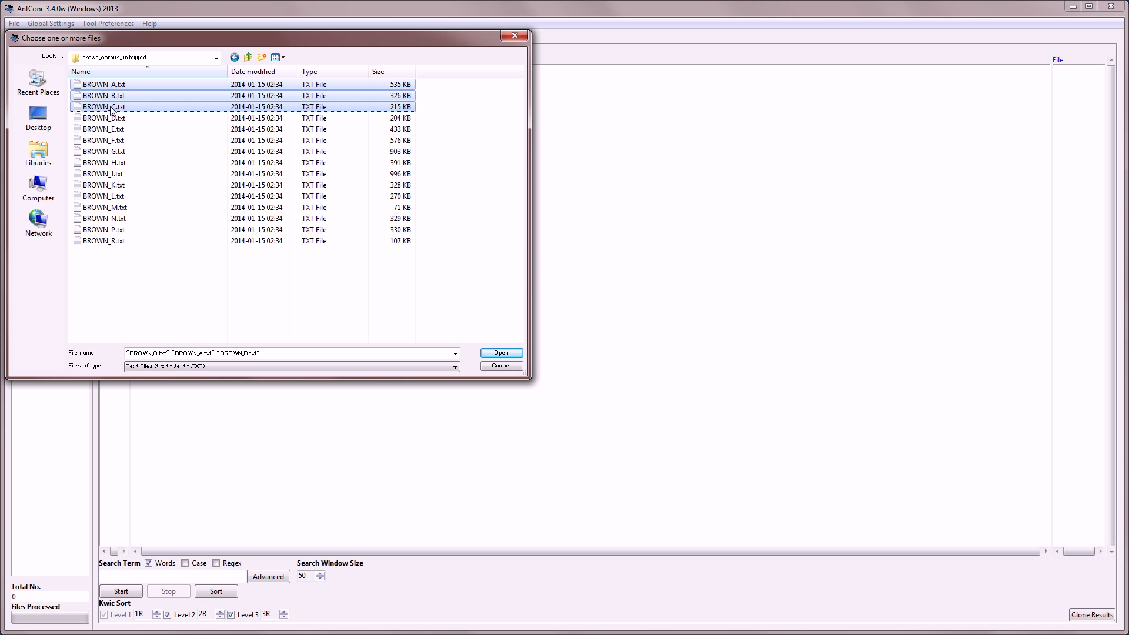
{"action": "key", "text": "Return"}
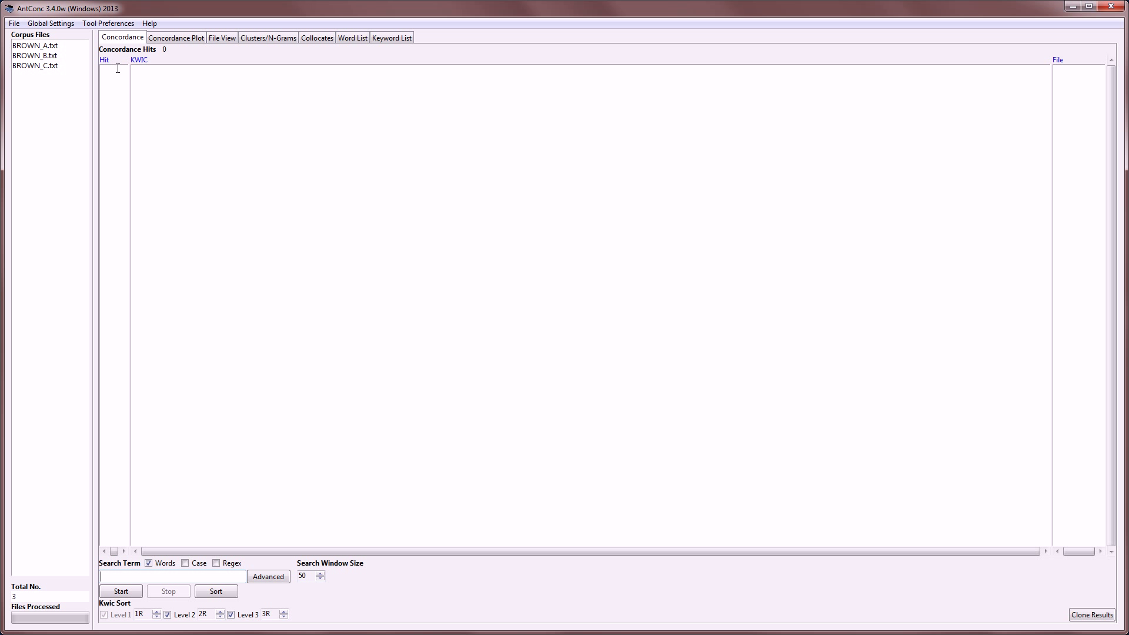
Display BROWN_A.txt in File View and look over the advanced search options without applying any
{"action": "left_click", "coordinate": [221, 40]}
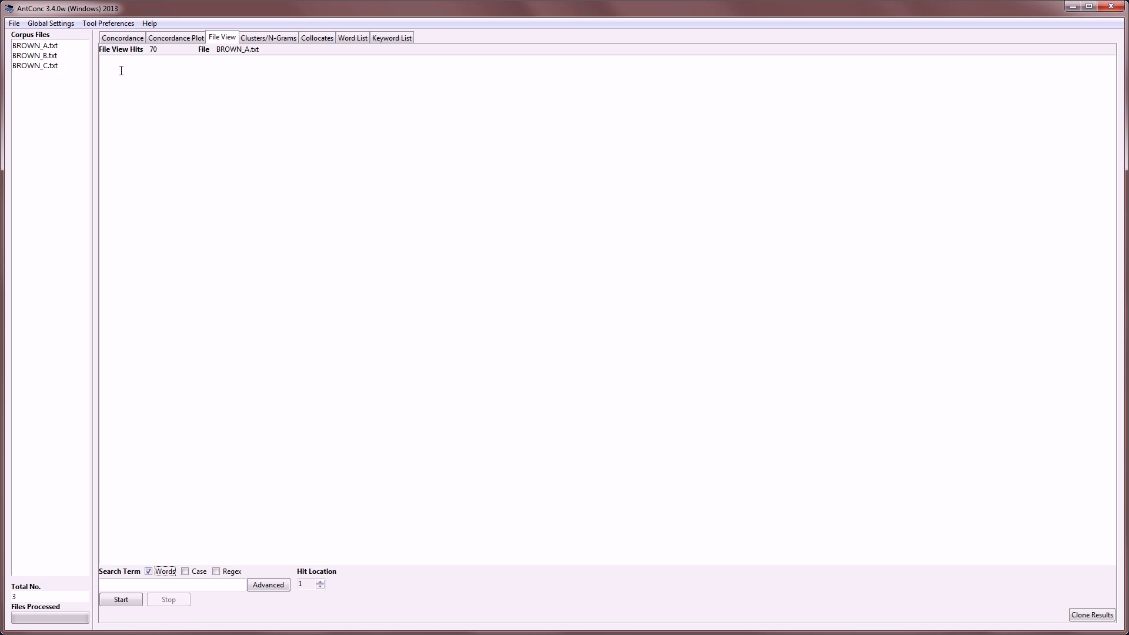
{"action": "left_click", "coordinate": [37, 49]}
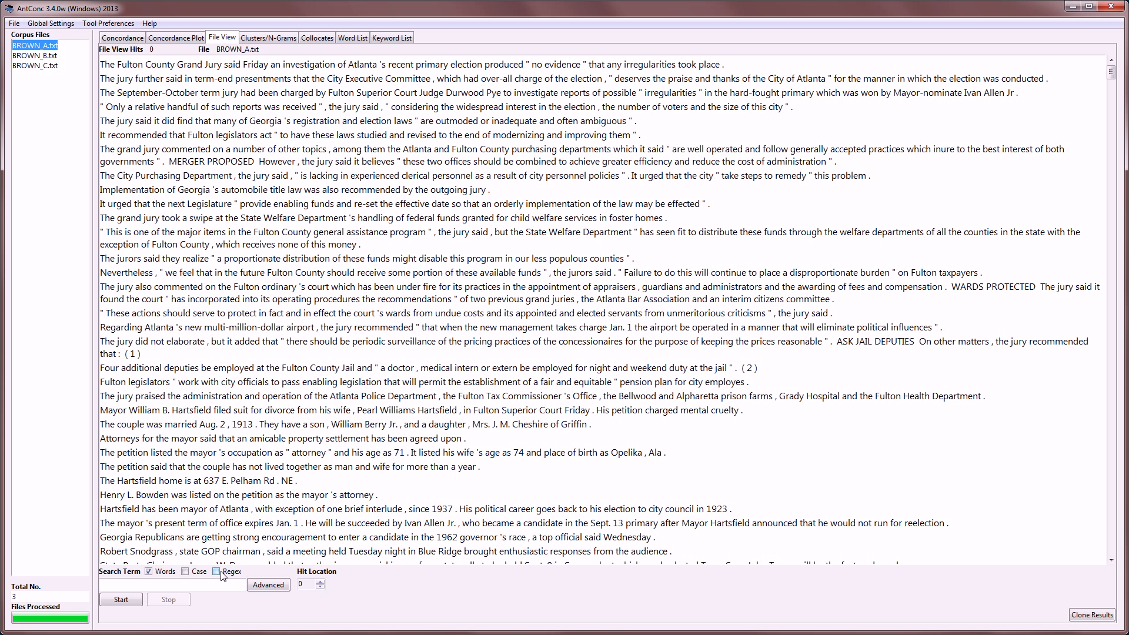
{"action": "left_click", "coordinate": [265, 586]}
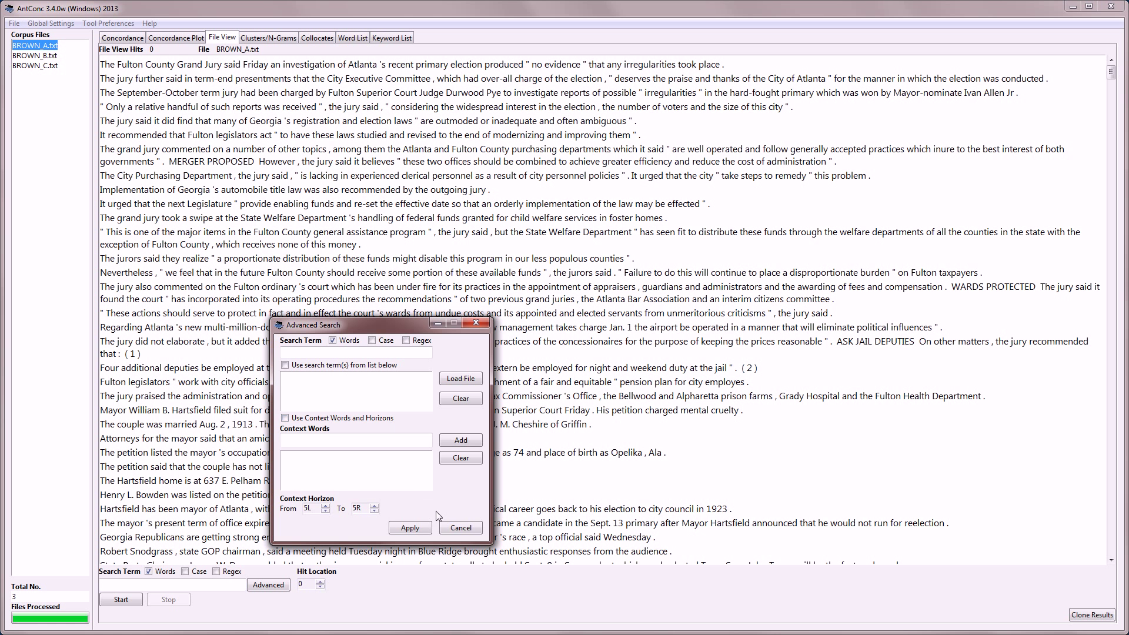
{"action": "left_click", "coordinate": [459, 524]}
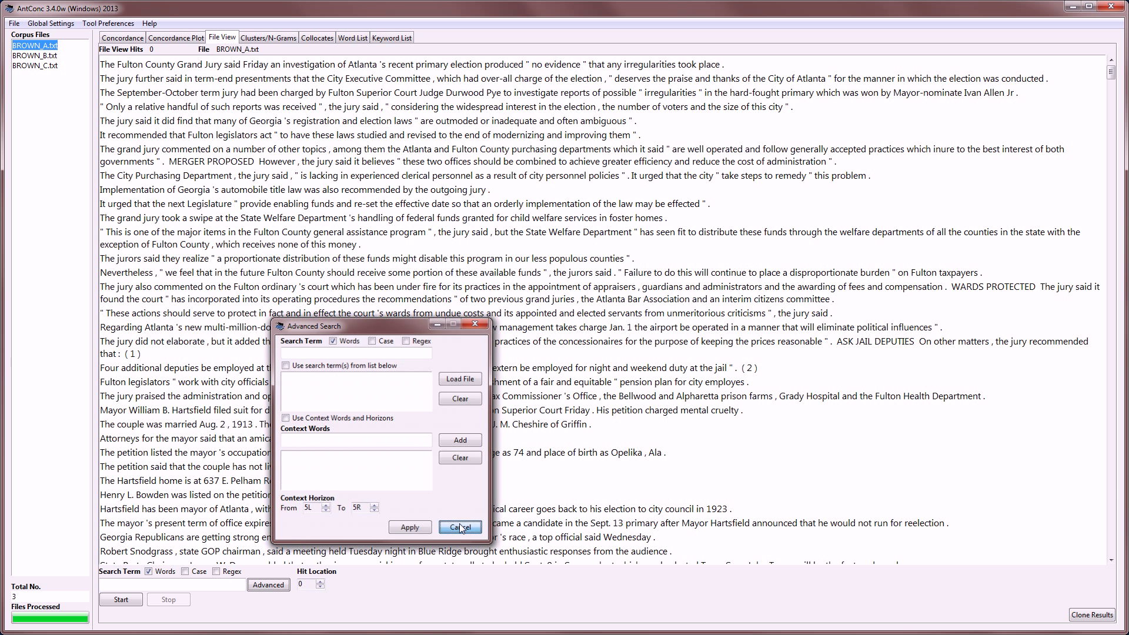
Search BROWN_A.txt for the word "report" in File View
{"action": "left_click", "coordinate": [126, 588]}
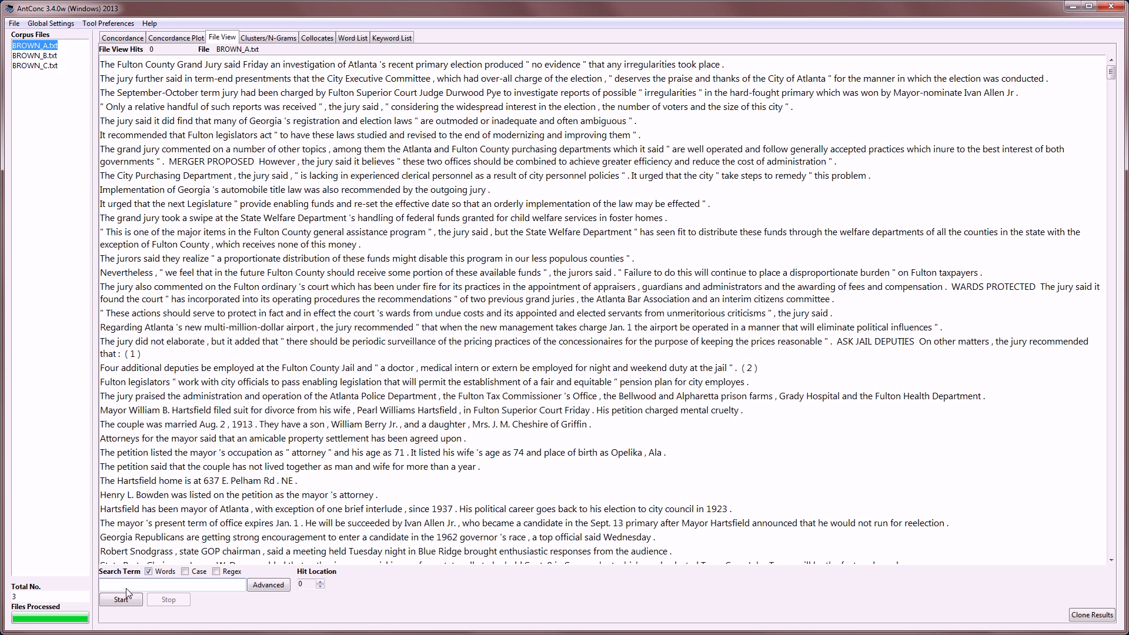
{"action": "type", "text": "report"}
{"action": "left_click", "coordinate": [117, 602]}
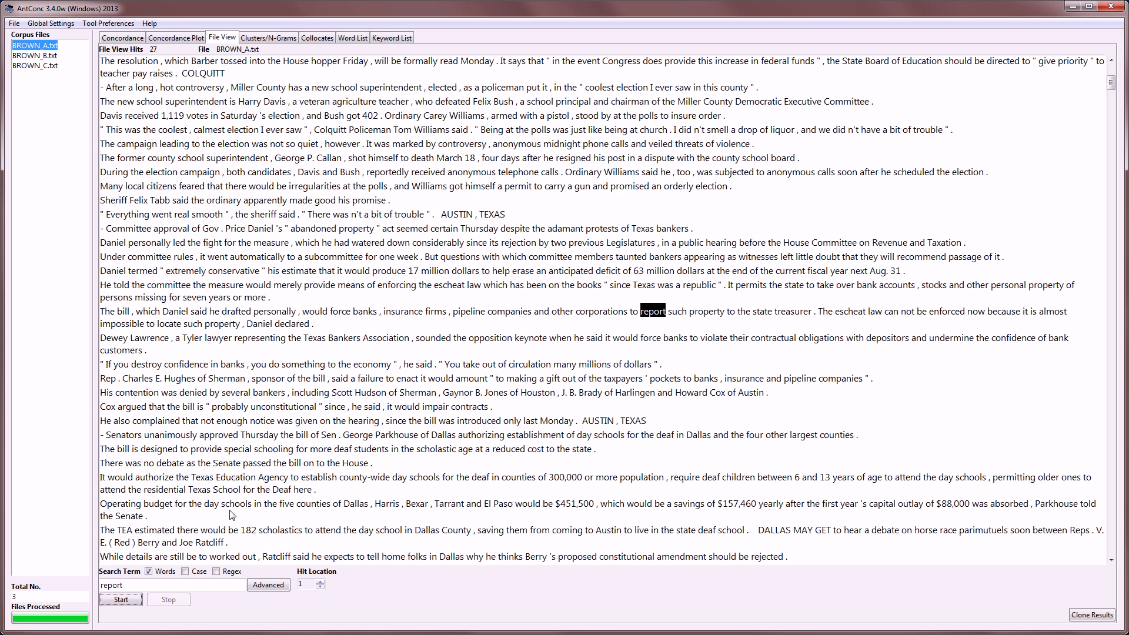
Move forward through the "report" hits in BROWN_A.txt and return to hit location 1
{"action": "left_click", "coordinate": [320, 583]}
{"action": "left_click", "coordinate": [320, 582]}
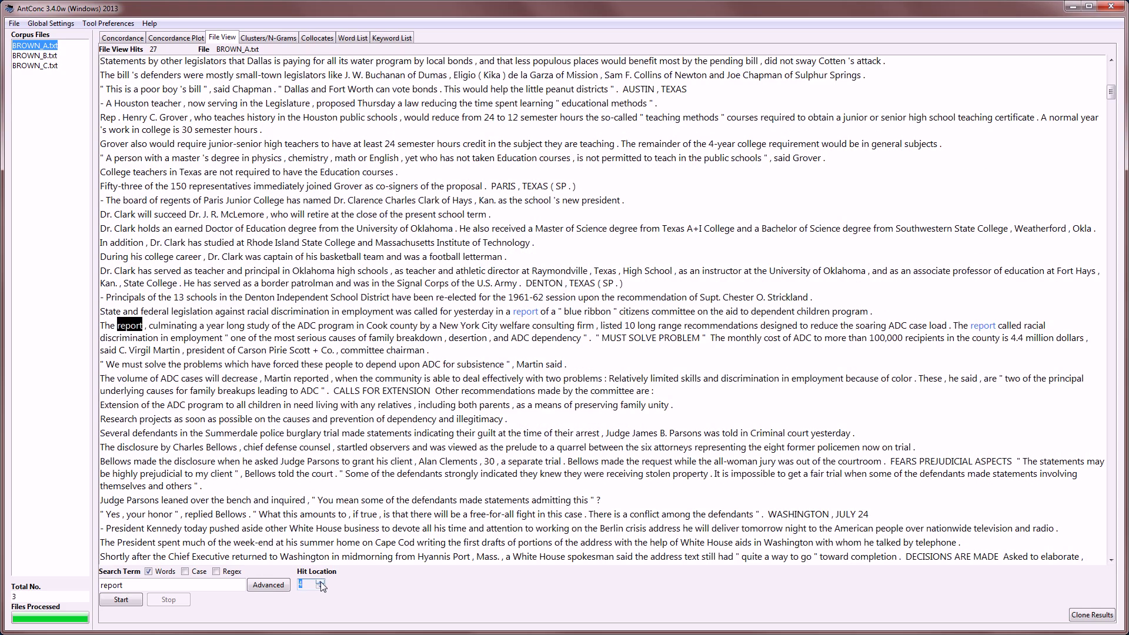
{"action": "left_click", "coordinate": [319, 584]}
{"action": "left_click", "coordinate": [320, 583]}
{"action": "left_click", "coordinate": [320, 584]}
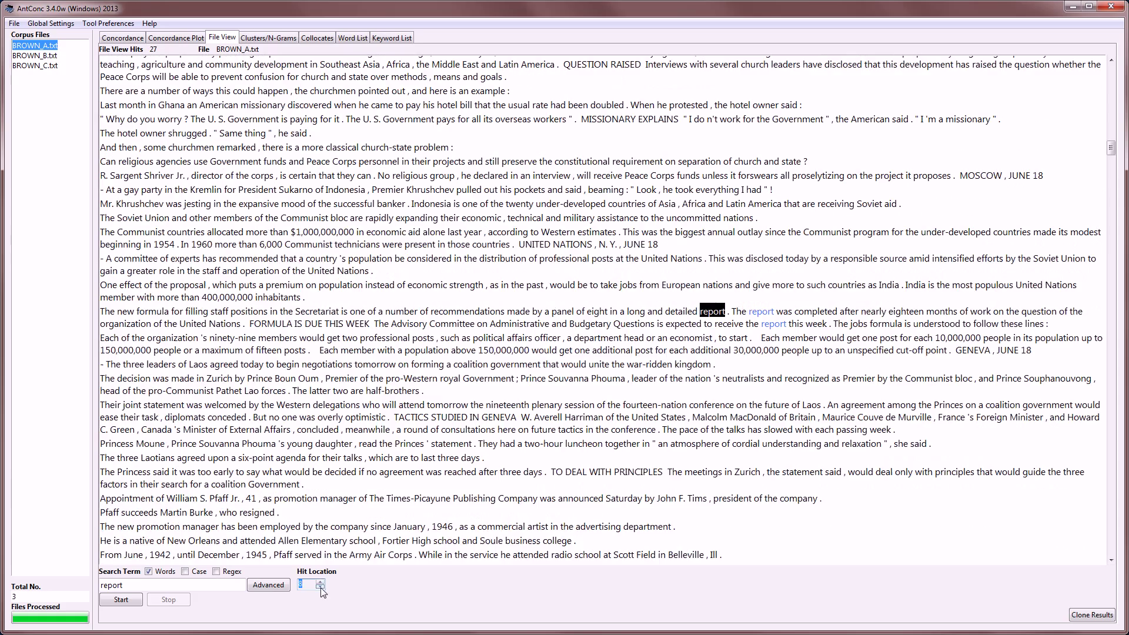
{"action": "left_click", "coordinate": [322, 586]}
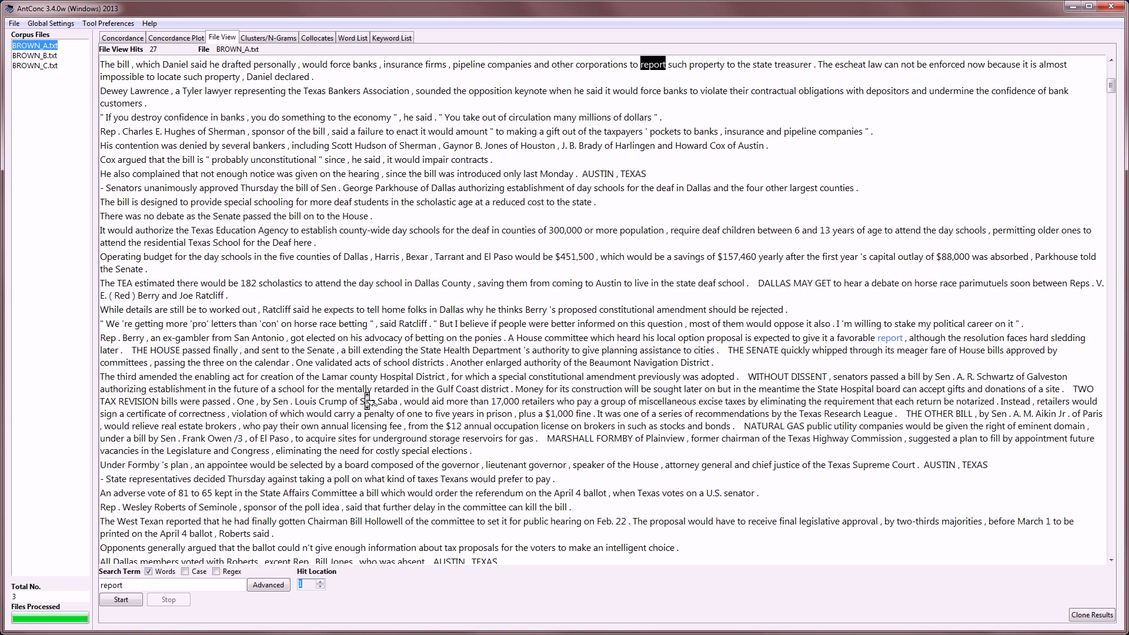
Browse BROWN_A.txt away from the hits, return to the first "report" hit, and jump to hit location 11
{"action": "left_click_drag", "start_coordinate": [1110, 87], "coordinate": [1111, 68]}
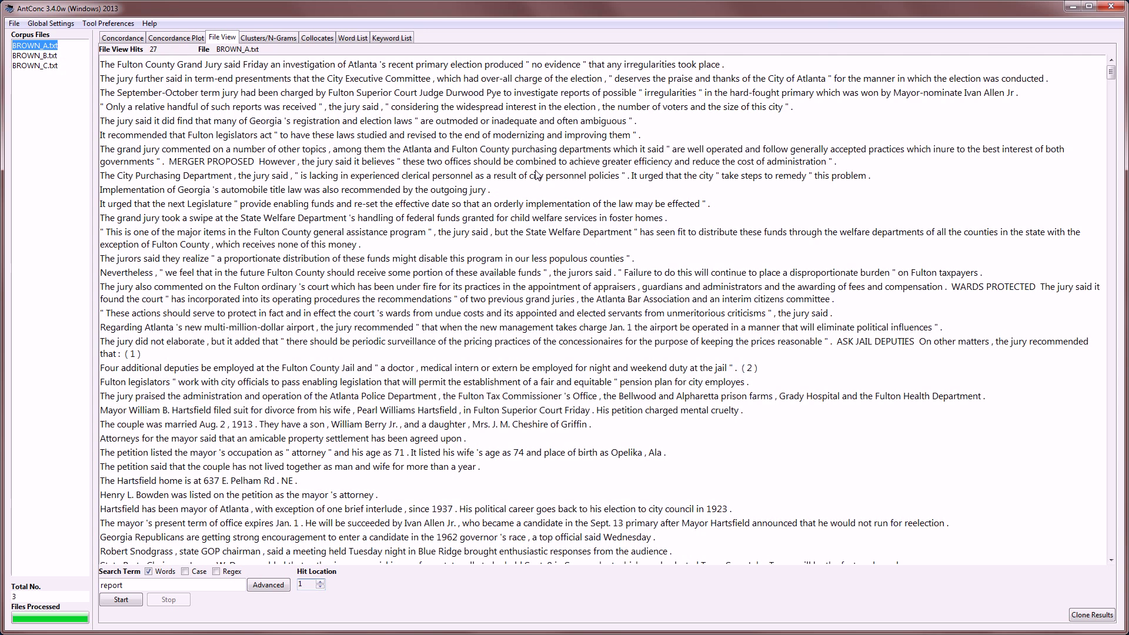
{"action": "key", "text": "Return"}
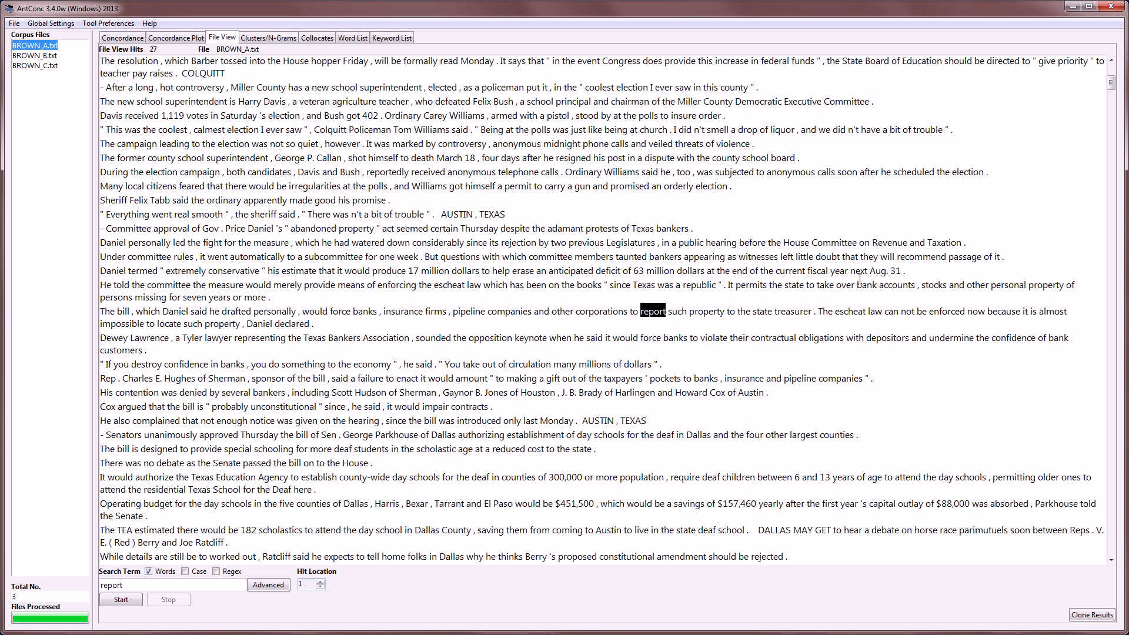
{"action": "left_click_drag", "start_coordinate": [1111, 83], "coordinate": [1117, 273]}
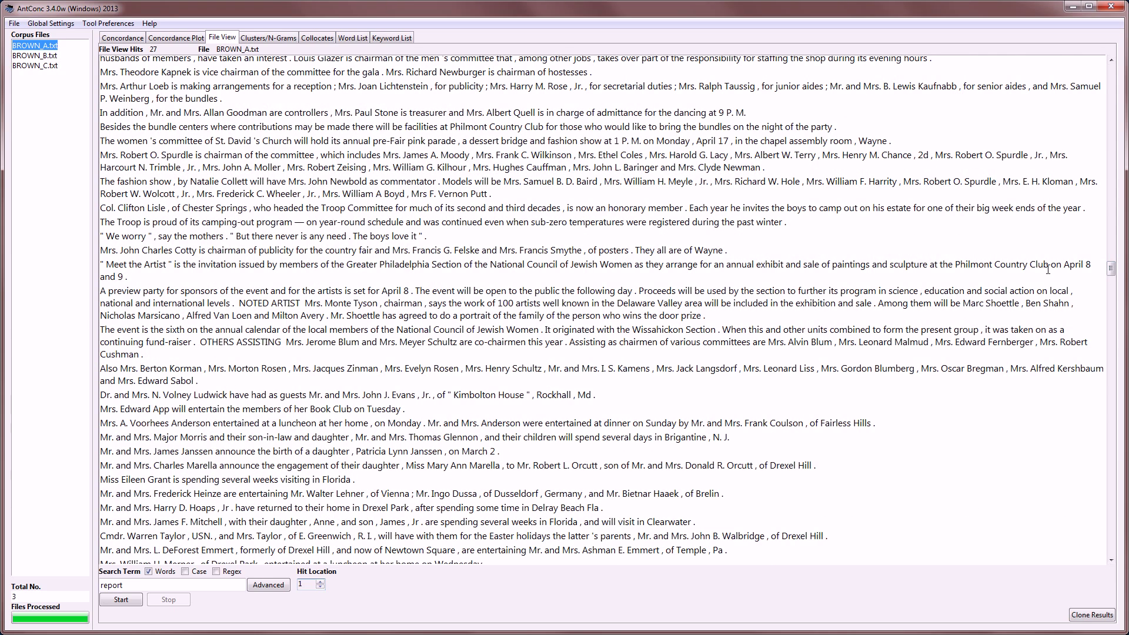
{"action": "type", "text": "1"}
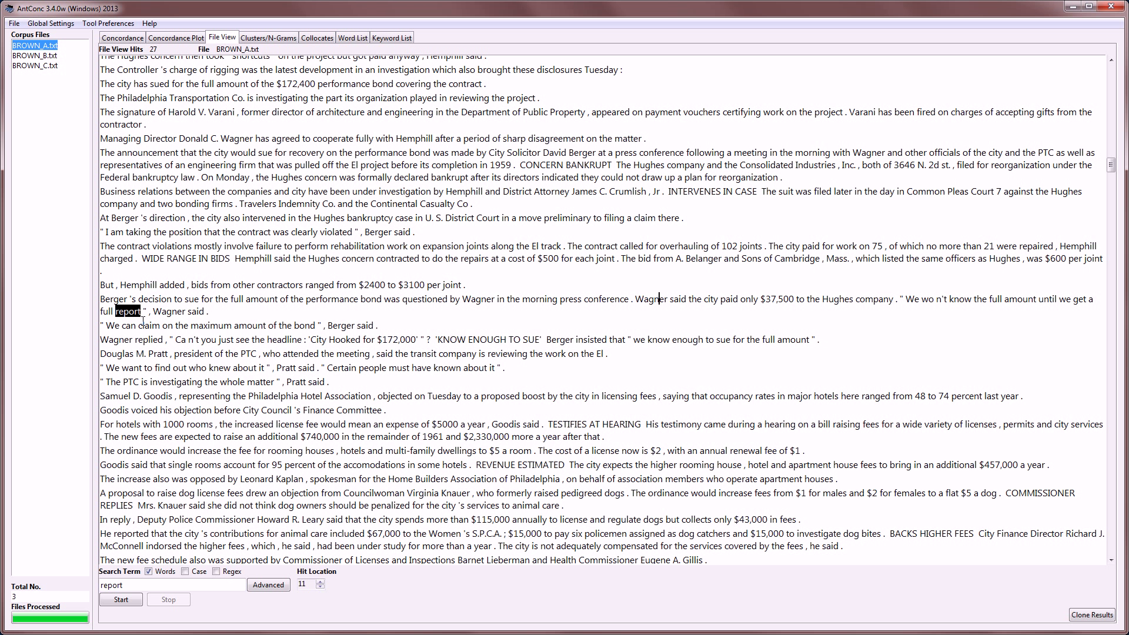
View the "report" hits in BROWN_B.txt and in BROWN_C.txt
{"action": "left_click", "coordinate": [41, 57]}
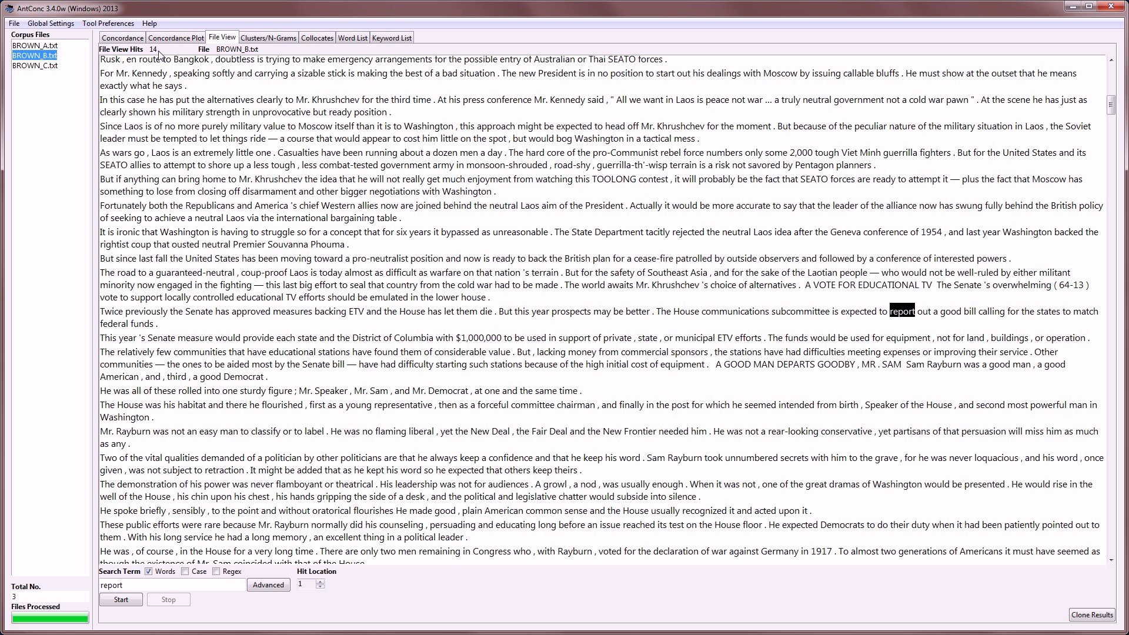
{"action": "left_click", "coordinate": [28, 67]}
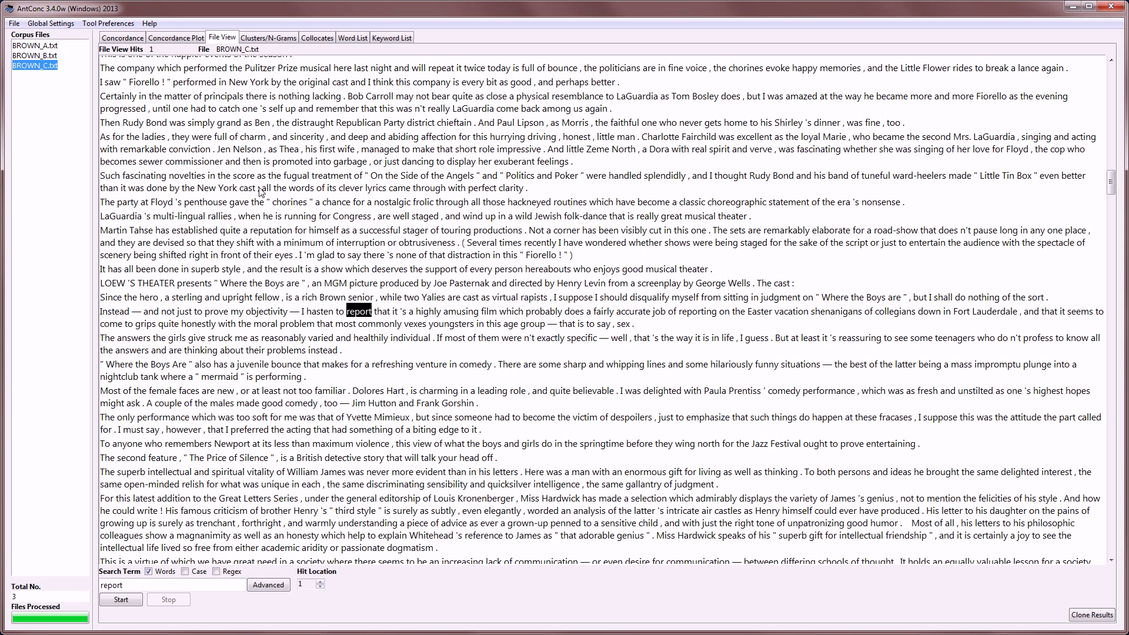
Generate the "report" concordance from its hit in BROWN_C.txt, and open the concordance's seventh line in its source text
{"action": "left_click", "coordinate": [360, 313]}
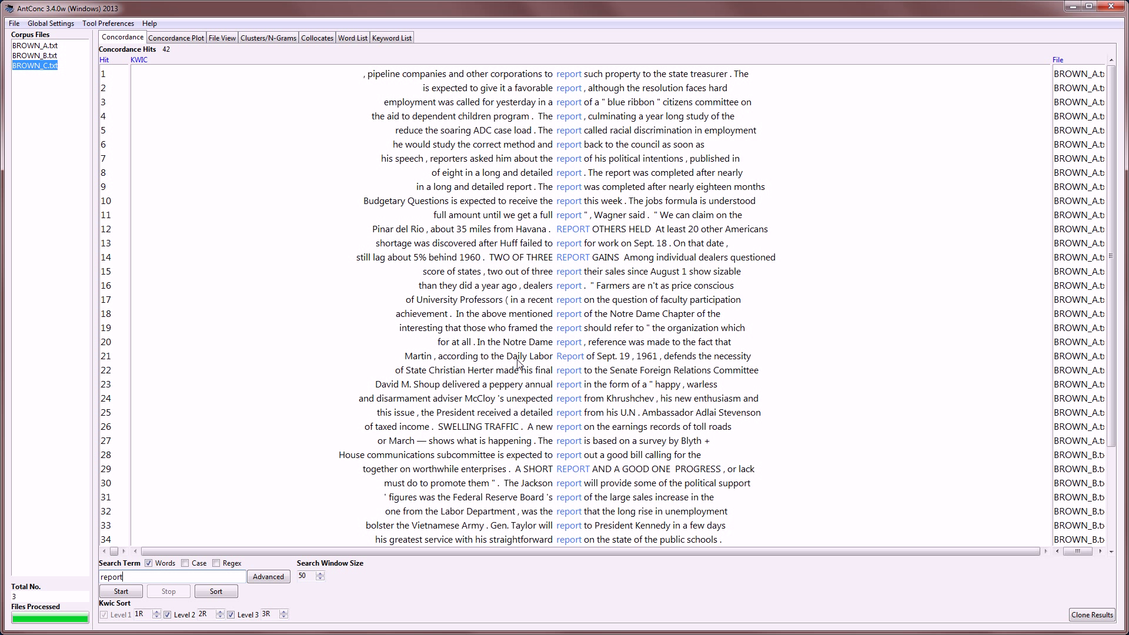
{"action": "left_click", "coordinate": [566, 159]}
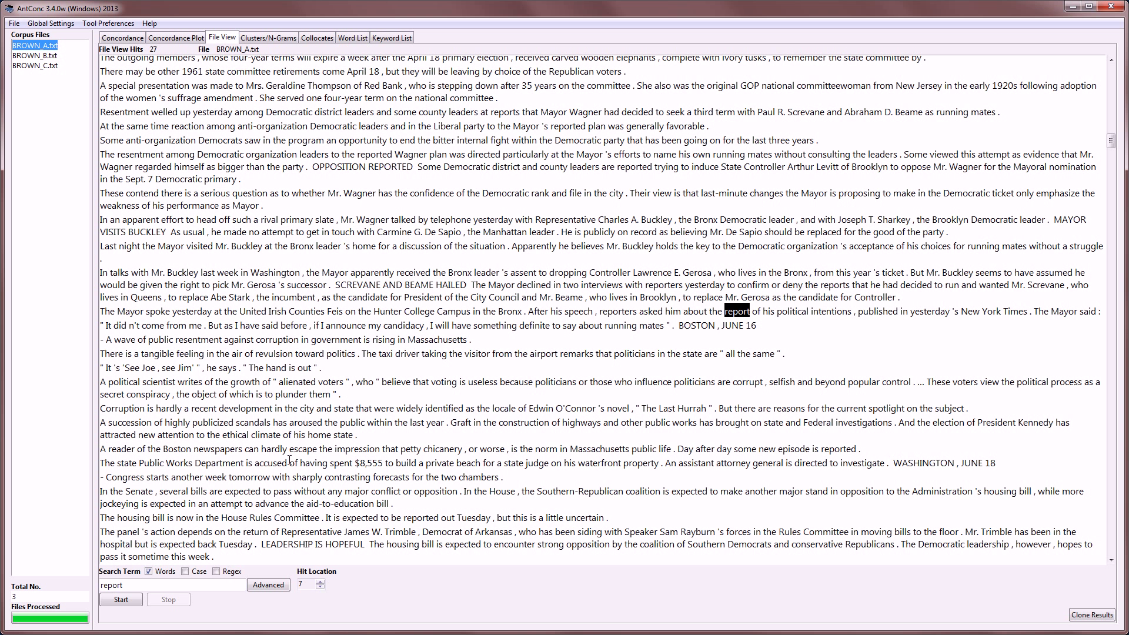
Replace the File View search term with "government" and search BROWN_A.txt for it
{"action": "left_click_drag", "start_coordinate": [150, 585], "coordinate": [67, 584]}
{"action": "type", "text": "government"}
{"action": "key", "text": "Return"}
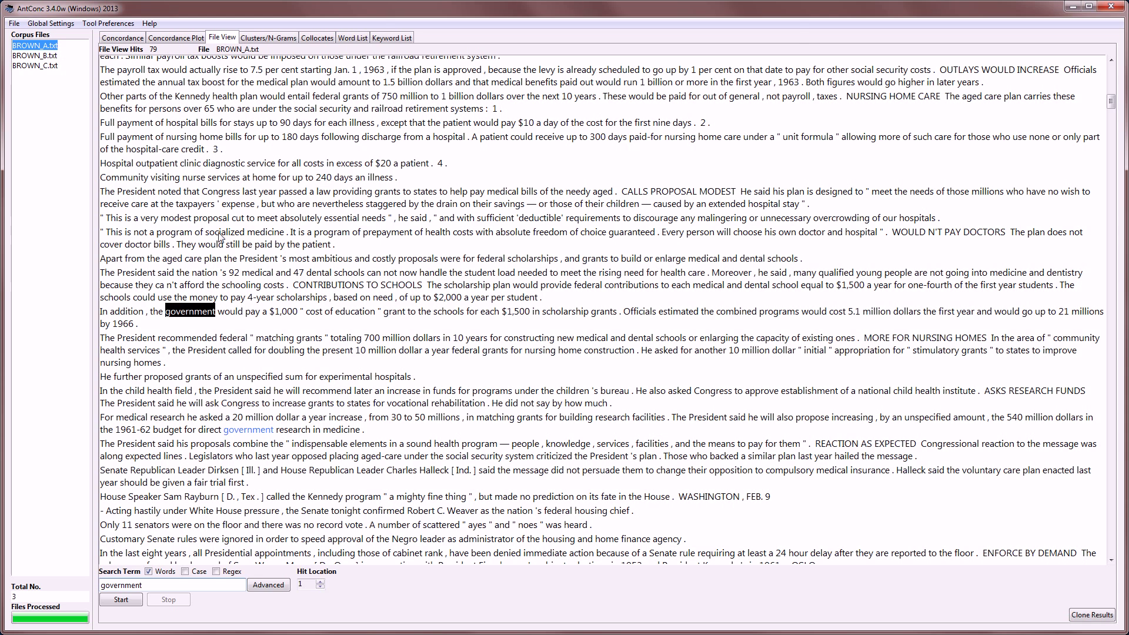
Generate the "government" concordance from a hit in the text, and check its Concordance Plot before returning to File View
{"action": "left_click", "coordinate": [241, 429]}
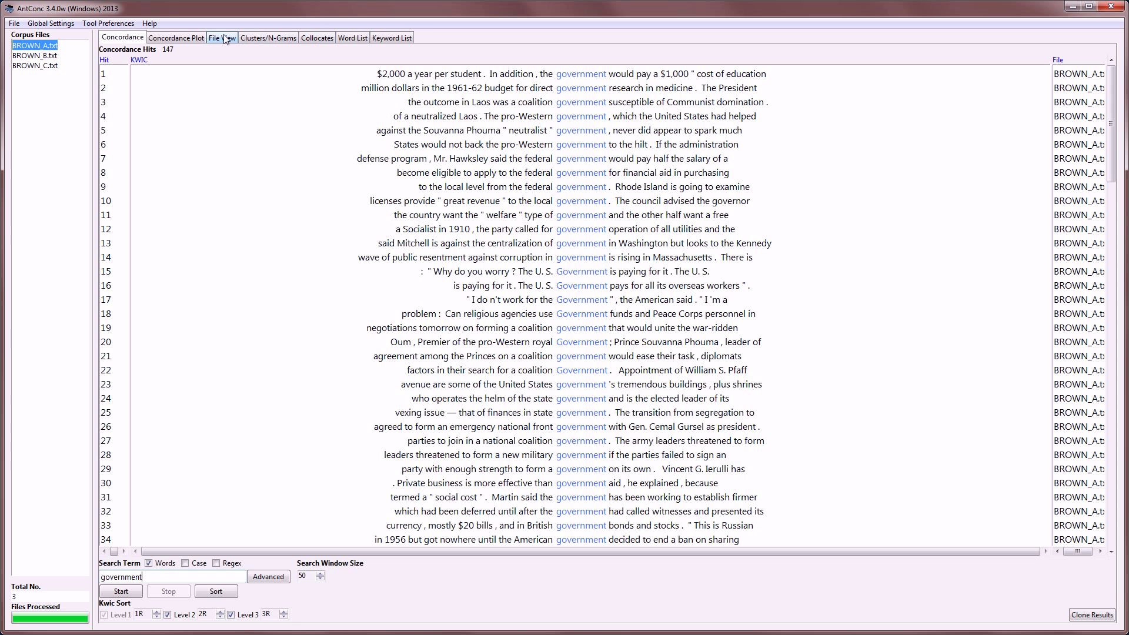
{"action": "left_click", "coordinate": [176, 37]}
{"action": "left_click", "coordinate": [216, 40]}
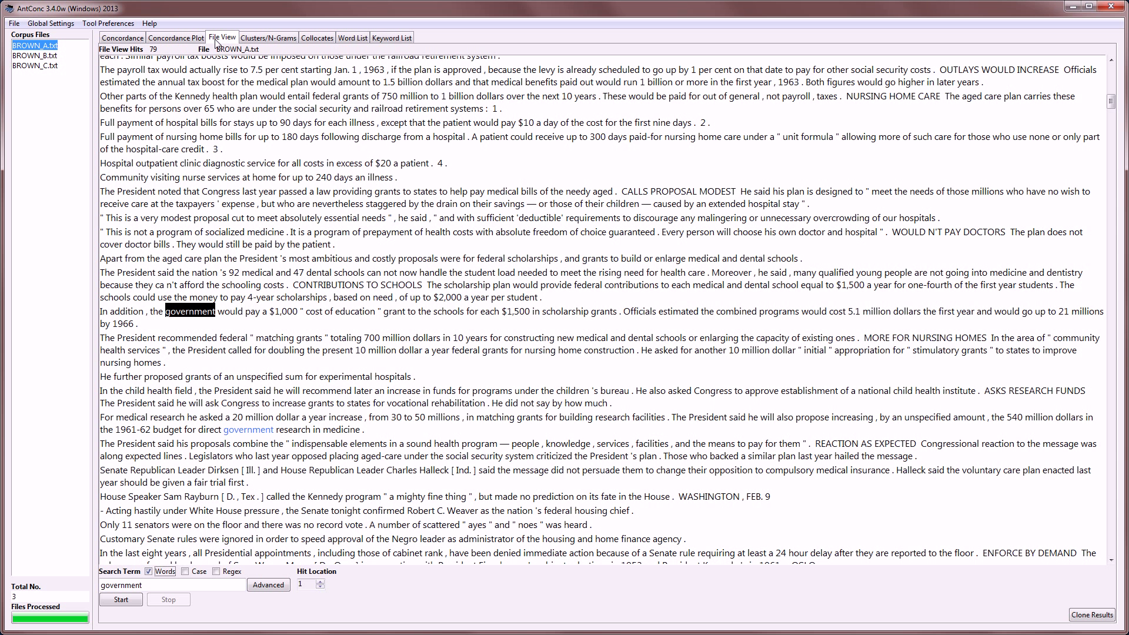
{"action": "left_click", "coordinate": [182, 39]}
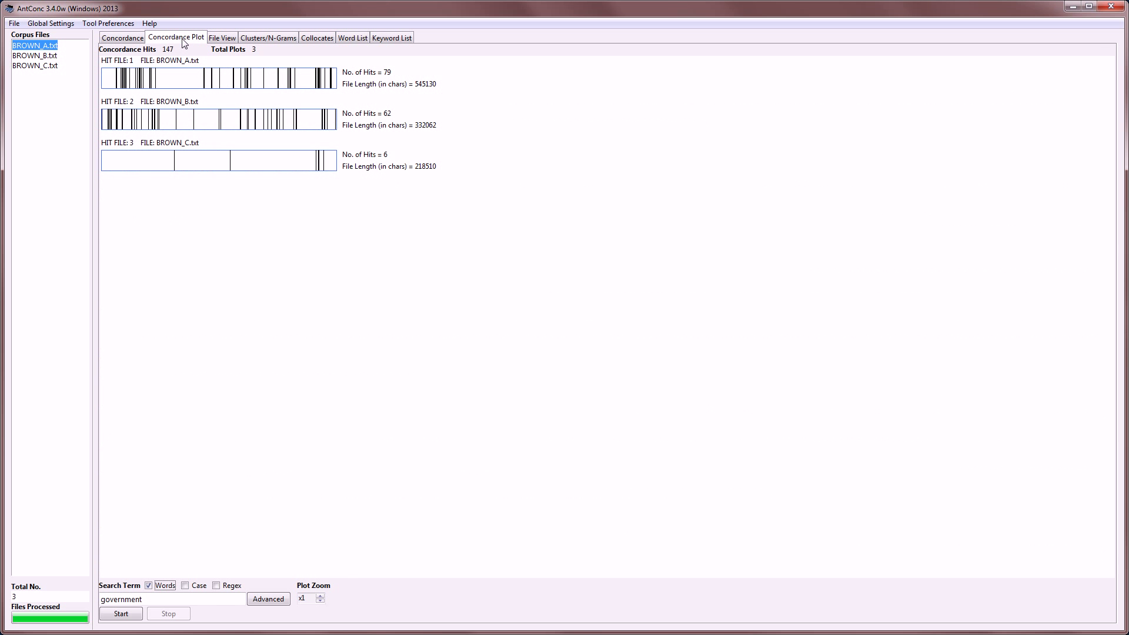
{"action": "left_click", "coordinate": [222, 39]}
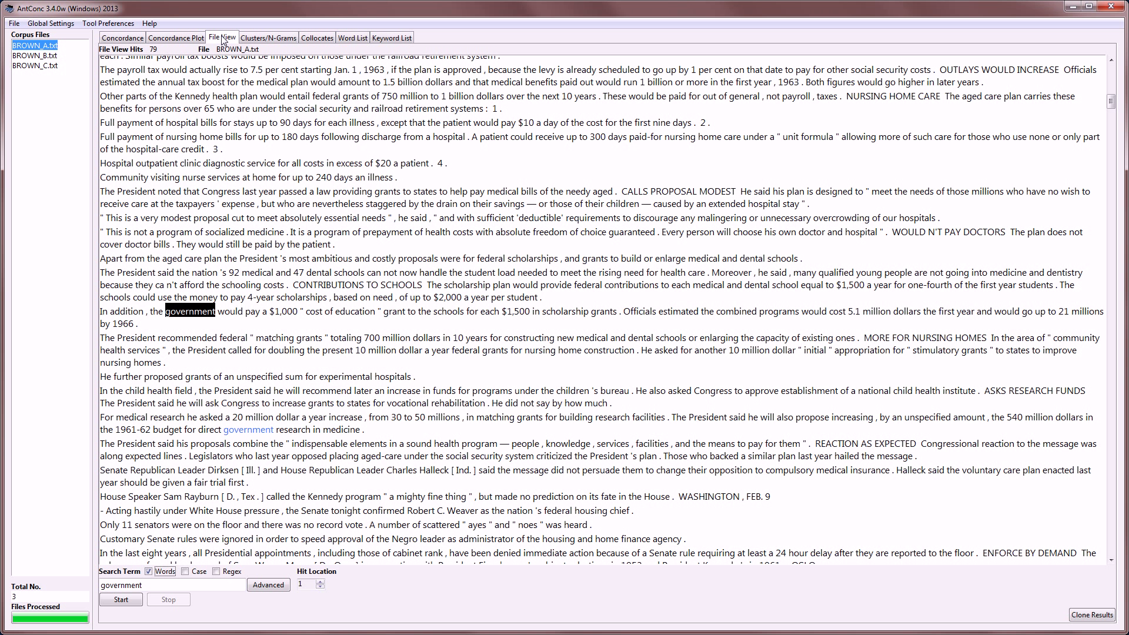